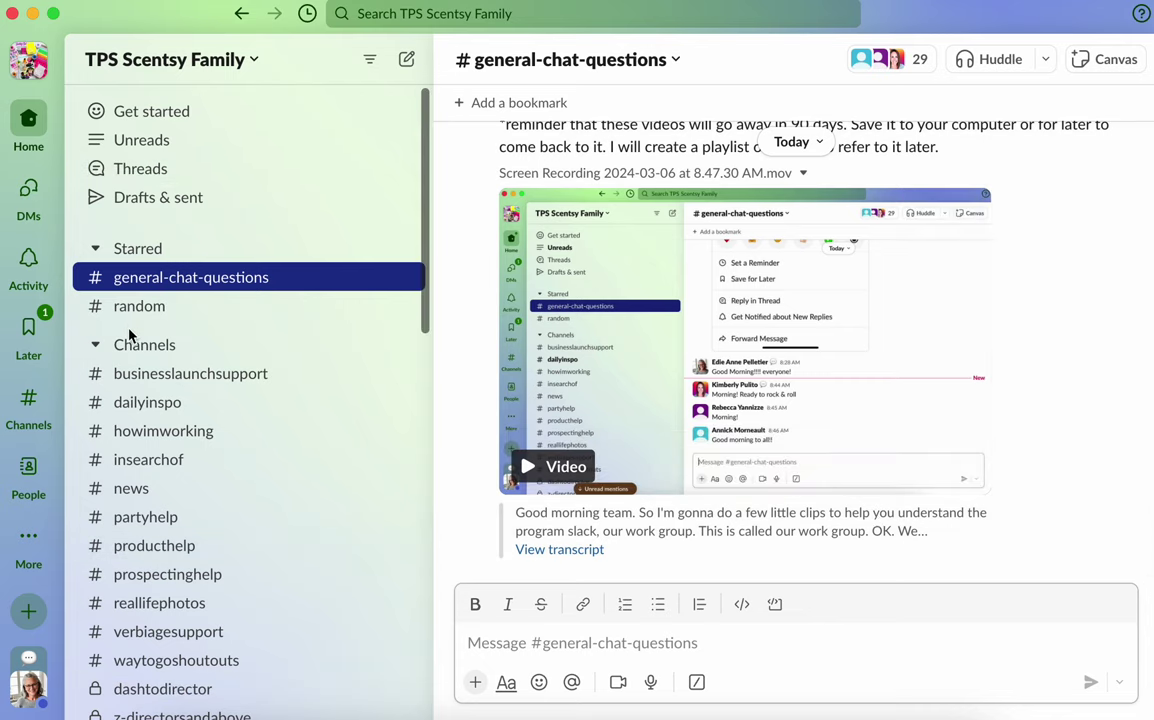
- Scroll through the current channel's messages, then reopen #general-chat-questions
scroll(216, 545, down, 1)
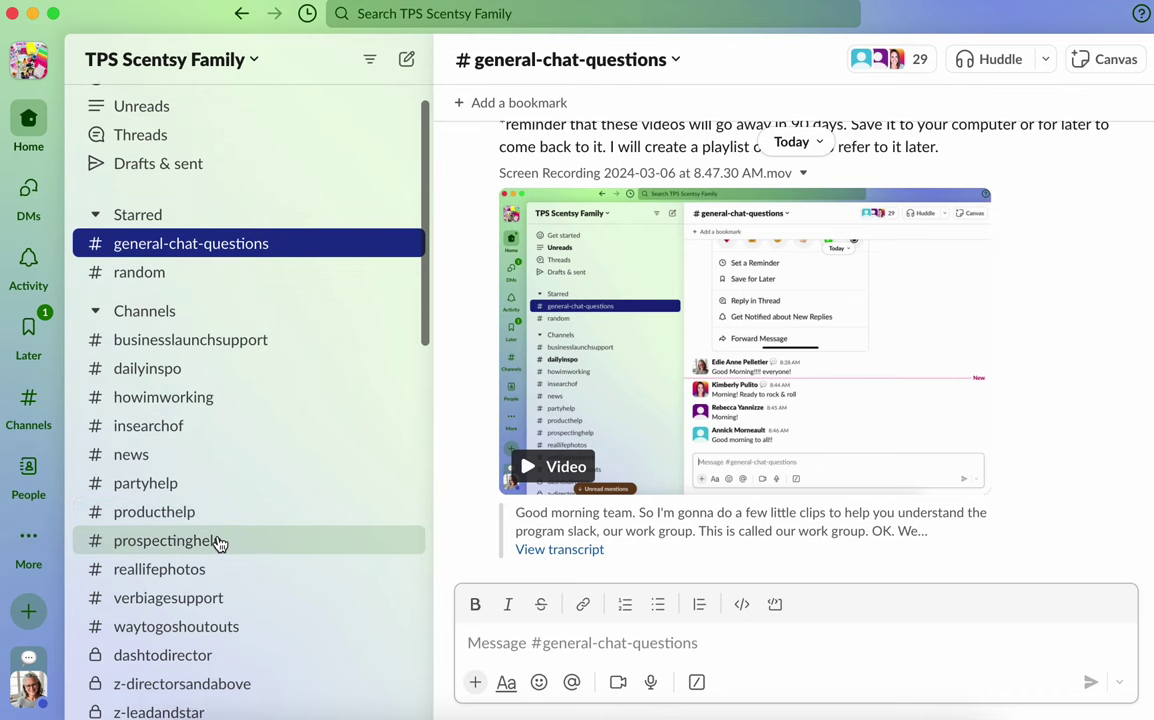
scroll(220, 543, down, 3)
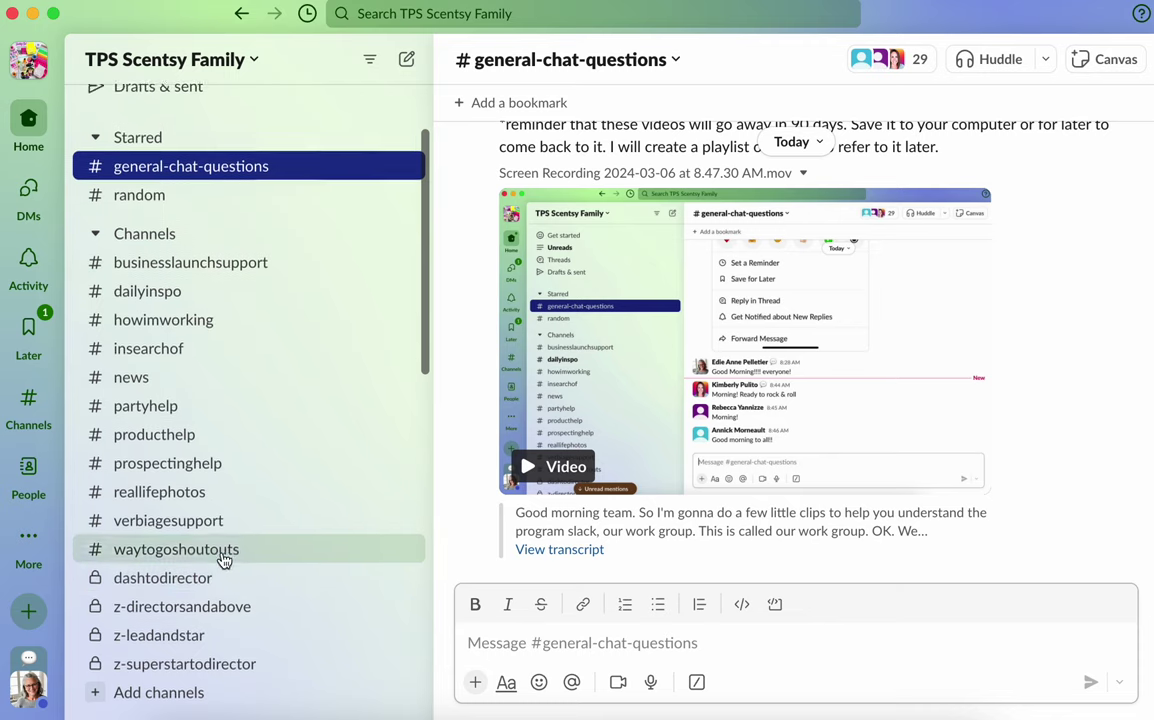
scroll(215, 560, up, 3)
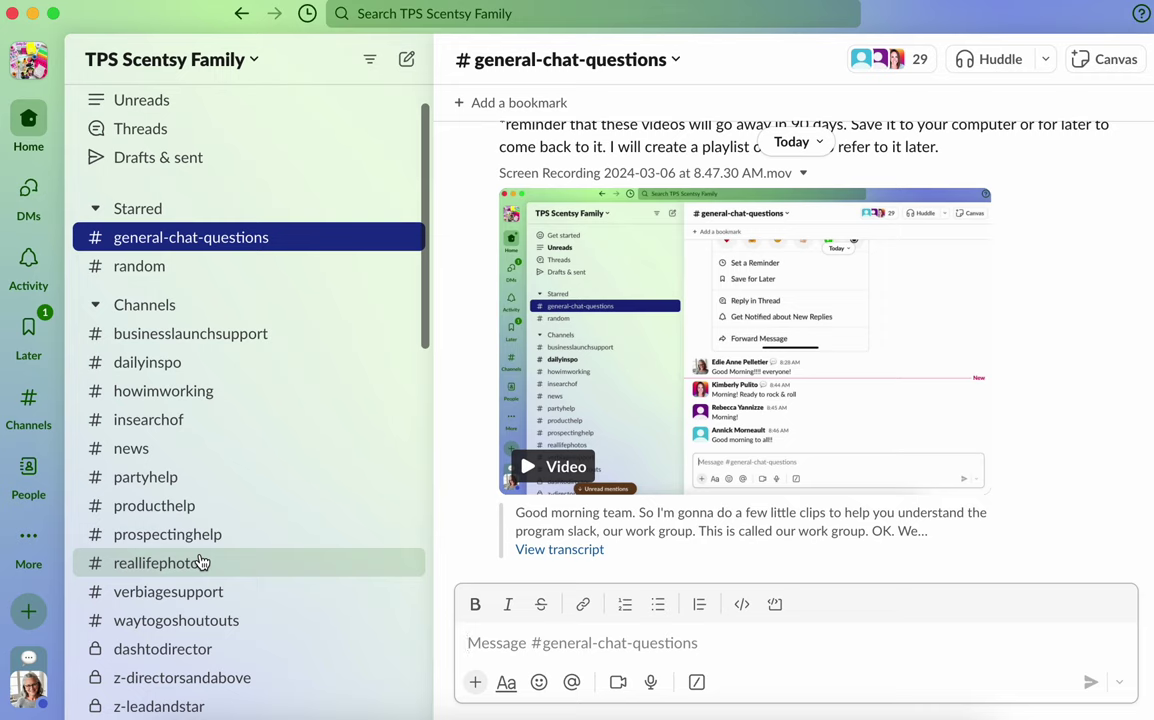
click(170, 243)
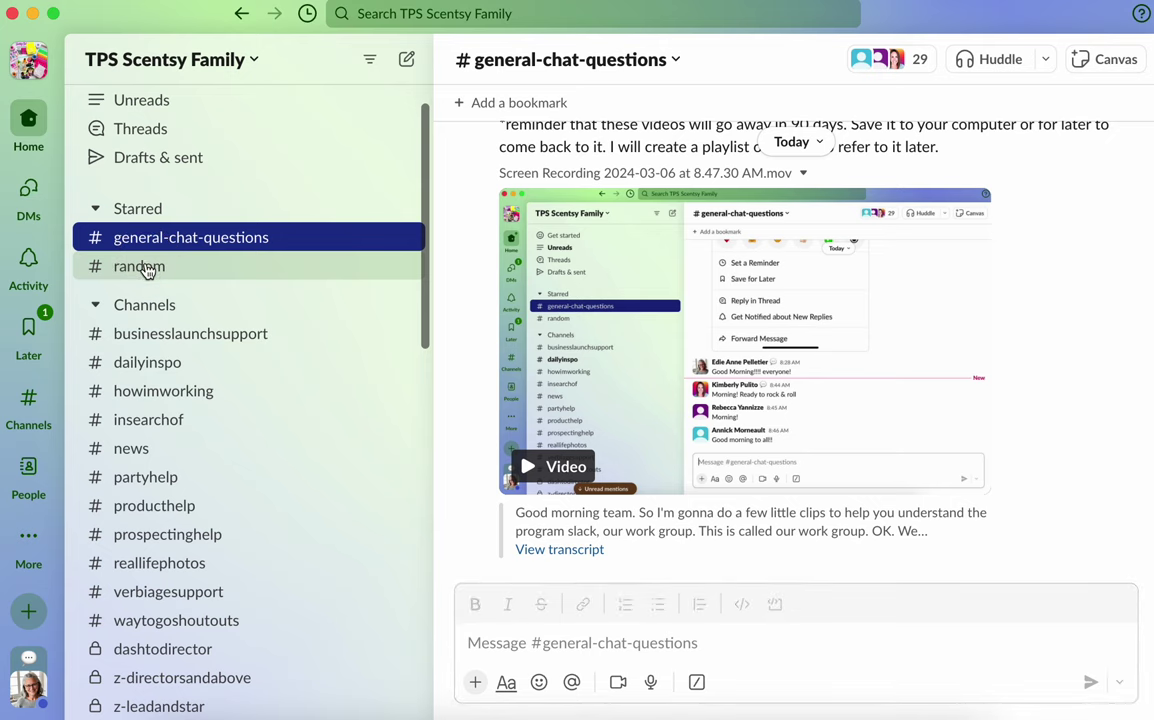
- Open #random and scroll up to its welcome intro above yesterday's messages
click(147, 271)
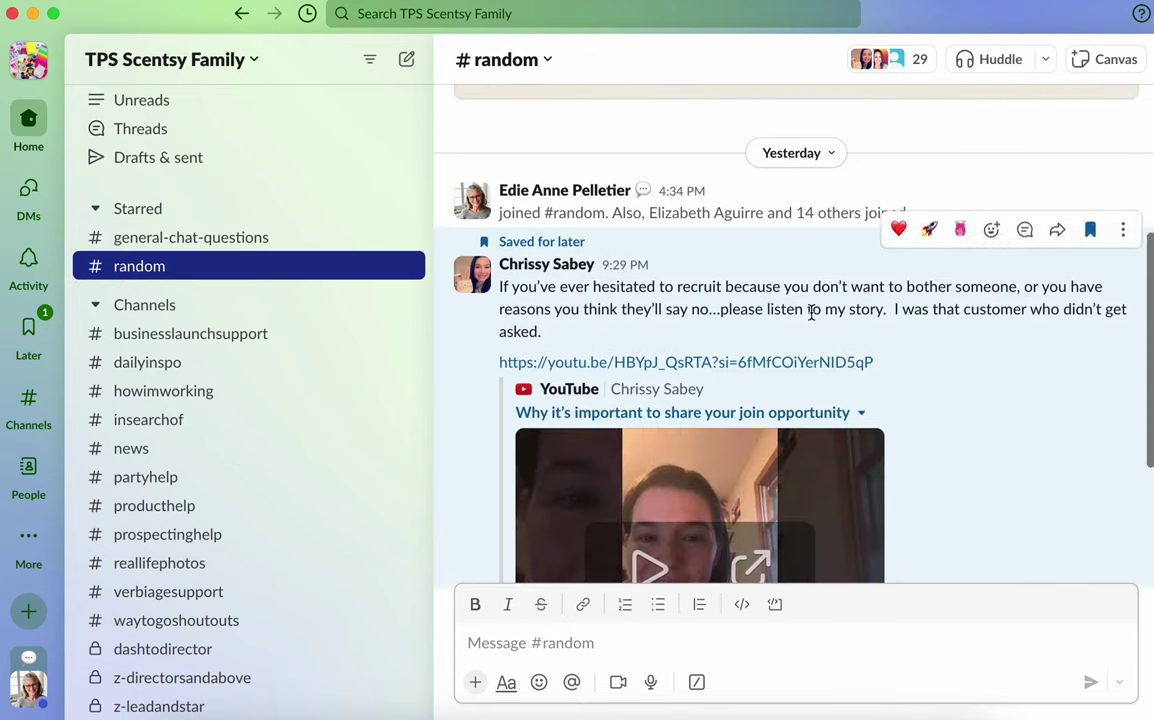
scroll(821, 316, up, 3)
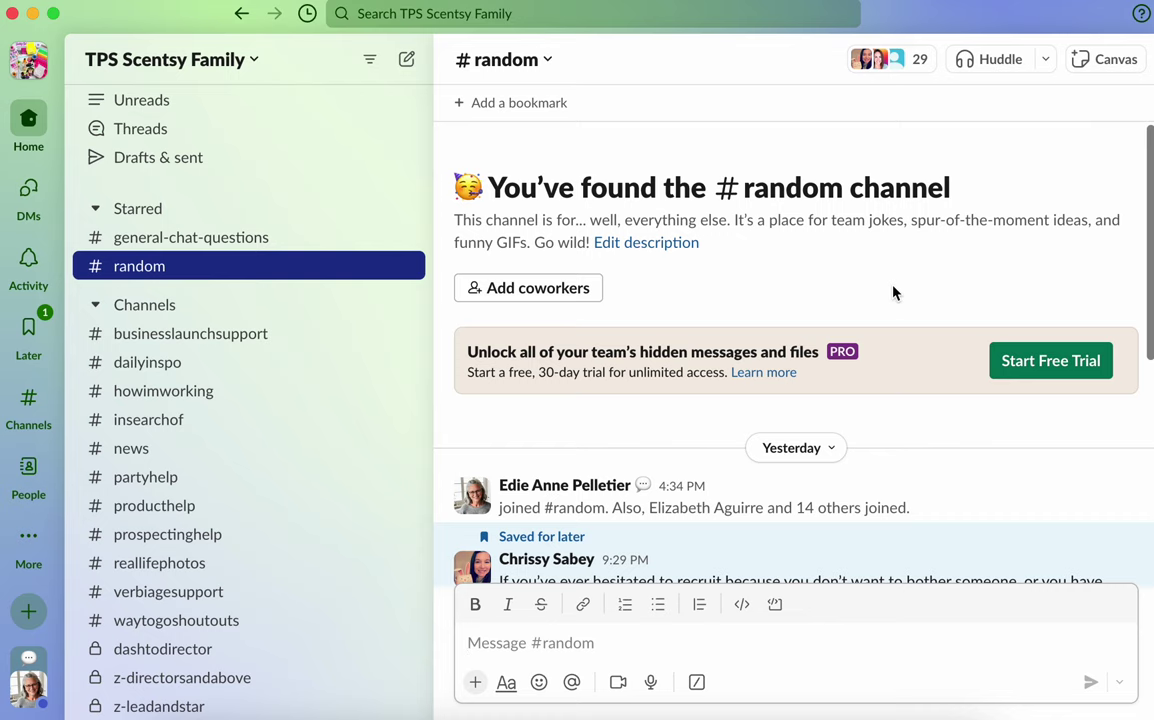
click(160, 240)
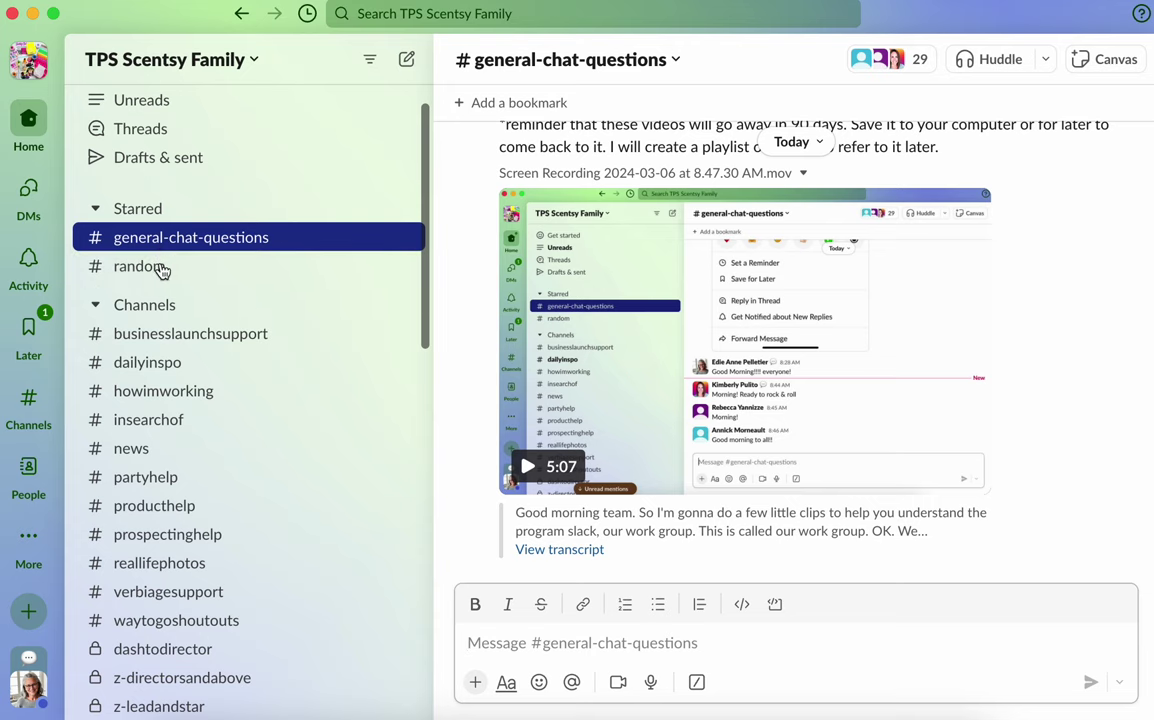
click(158, 268)
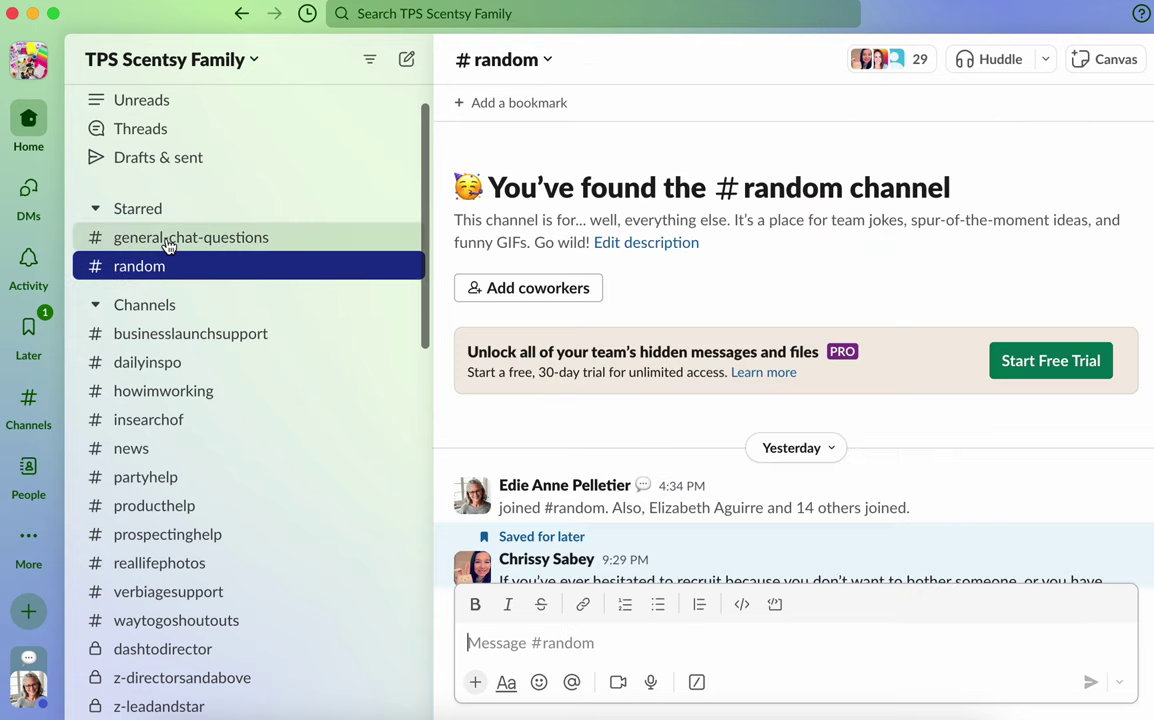
- Switch to #businesslaunchsupport, the channel for newer consultants launching their business
click(168, 348)
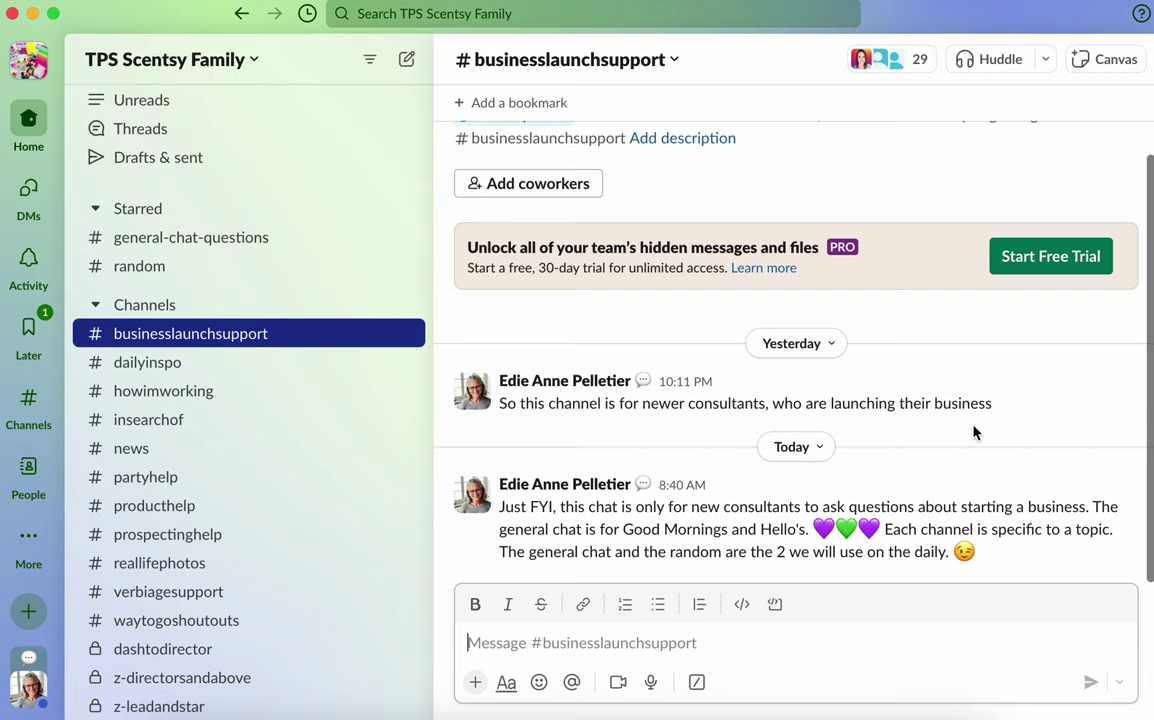
- Open #dailyinspo and scroll up past the 'Don't change the goal... change your actions!' post
click(138, 366)
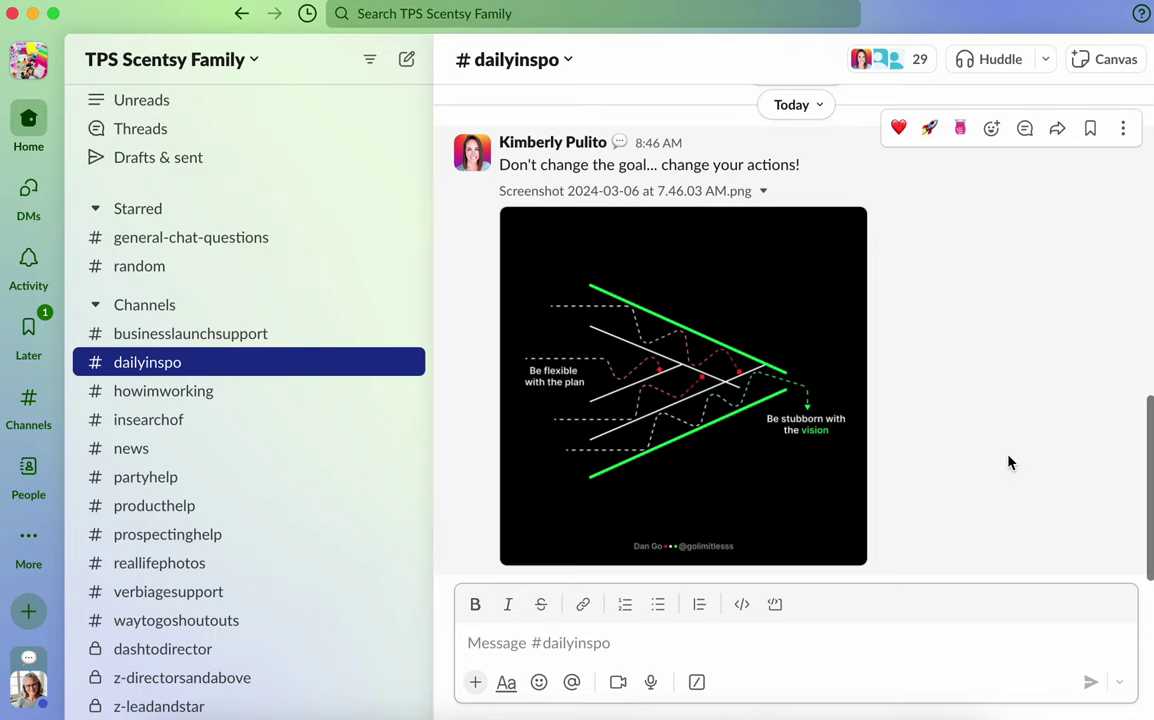
scroll(1008, 461, up, 3)
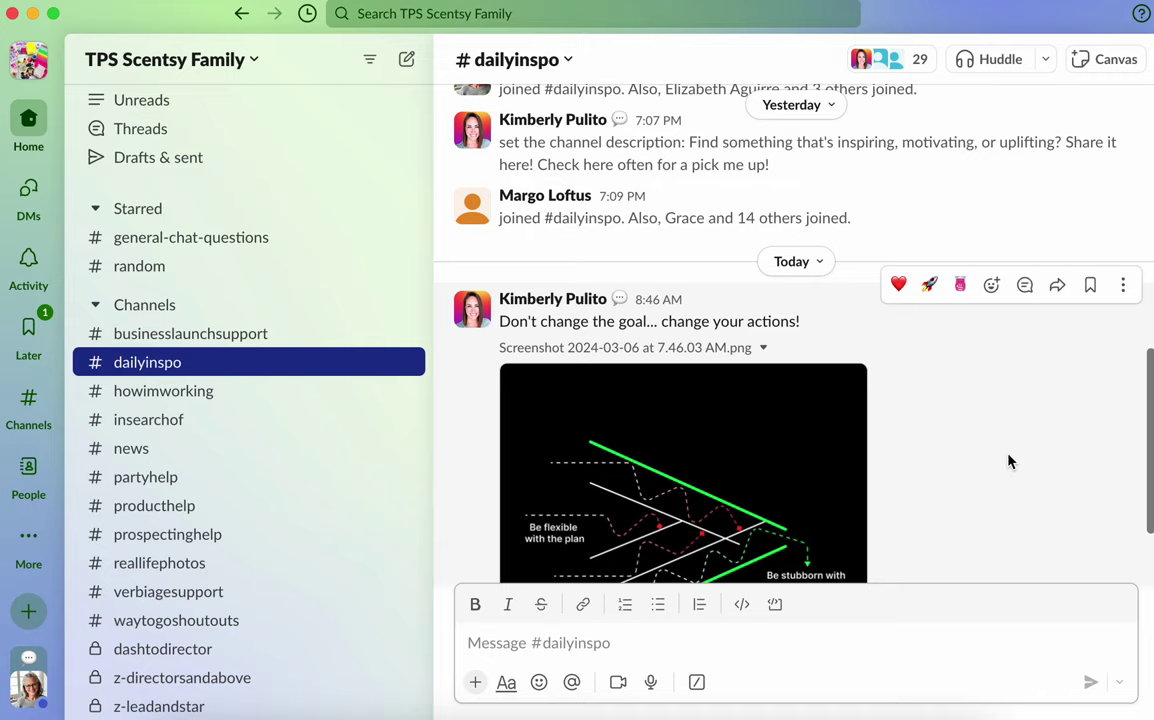
- Open #howimworking, scroll up to the basket party photo, then back down
click(167, 398)
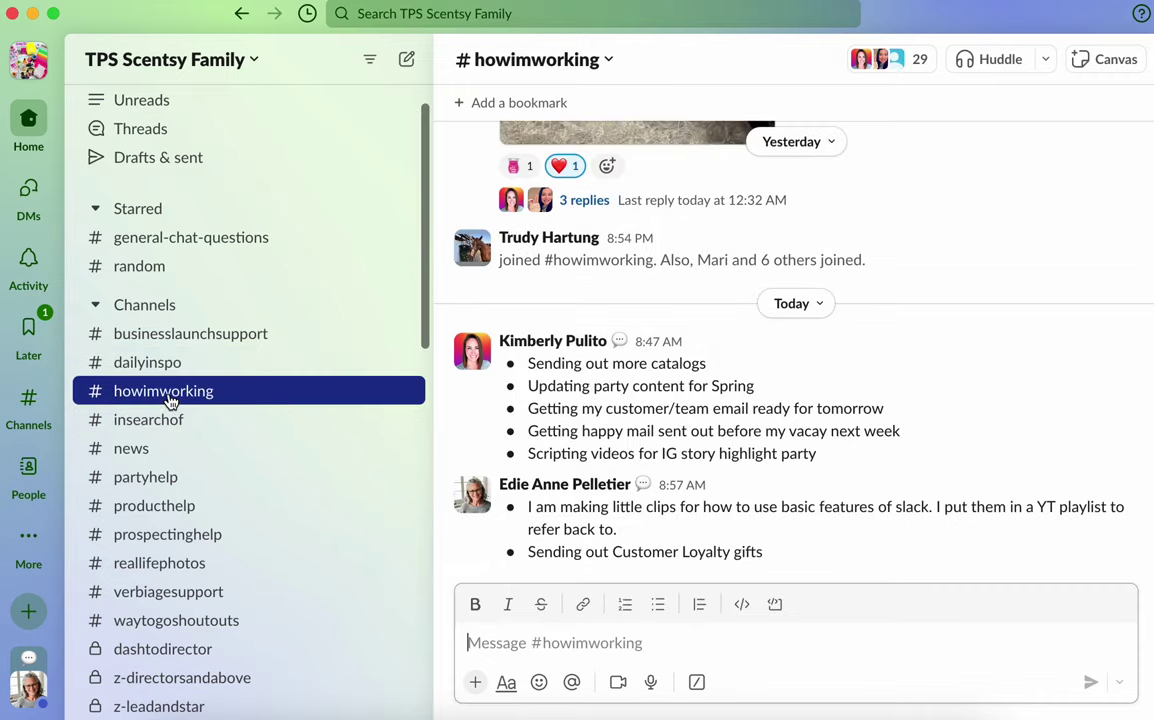
mouse_move(968, 470)
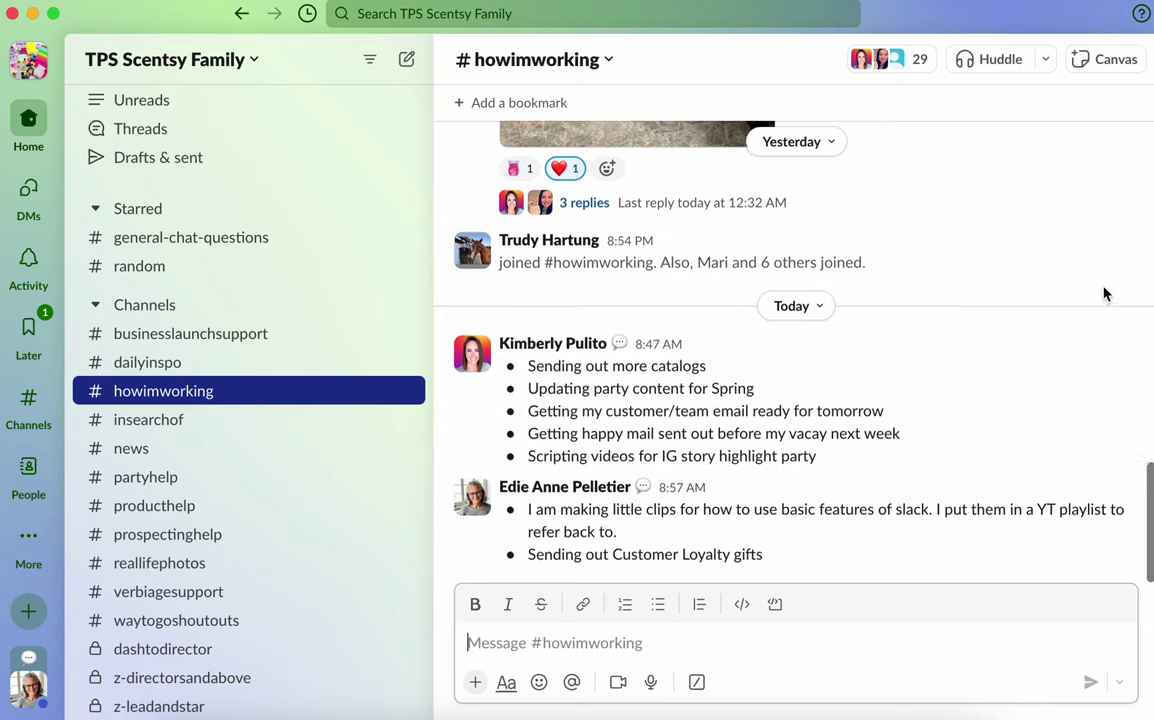
scroll(1100, 295, up, 5)
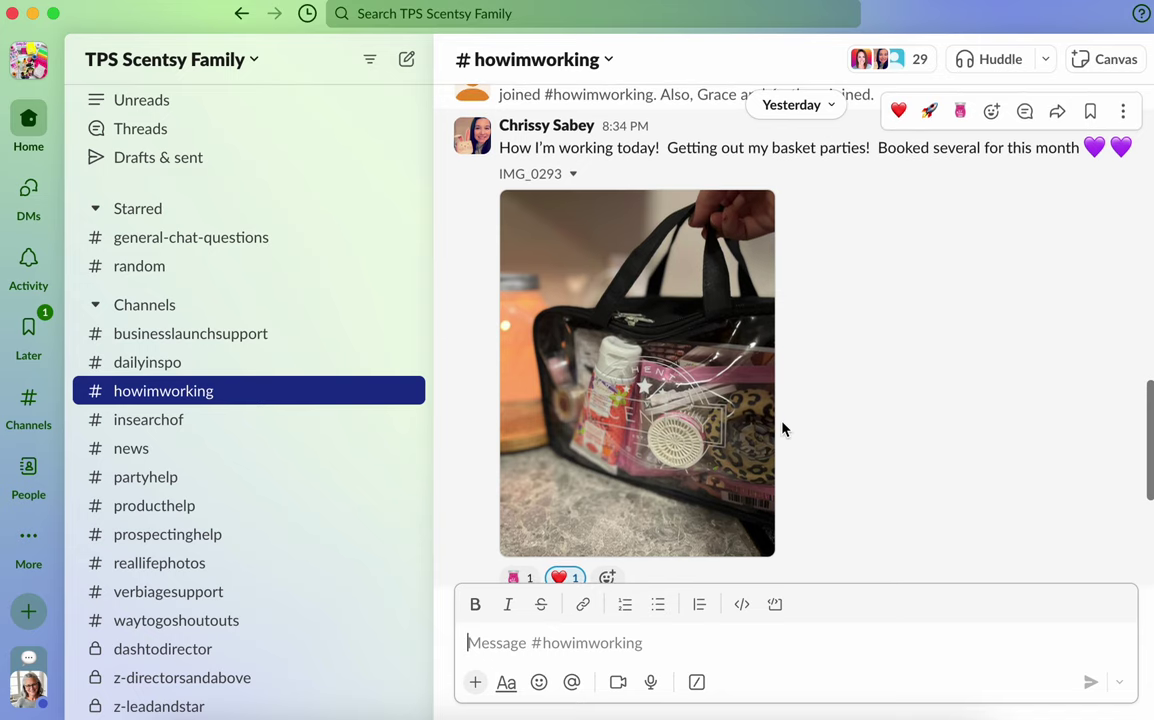
scroll(929, 462, down, 5)
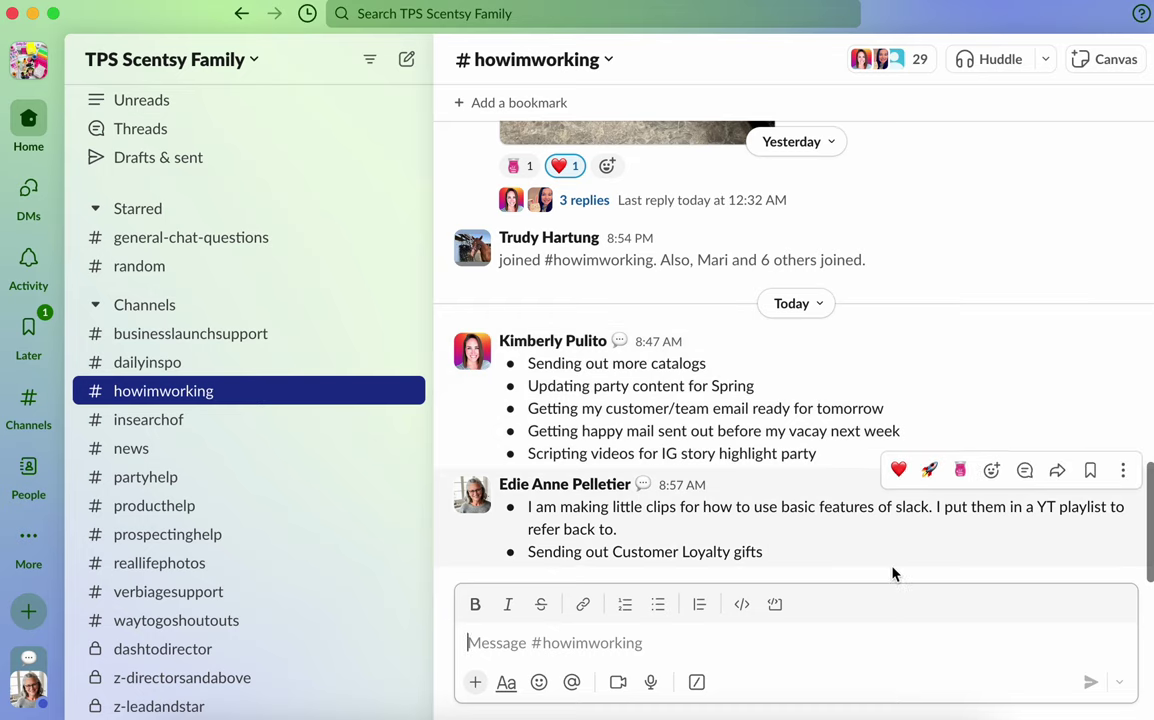
- Switch to #insearchof, the channel for asking about specific products
click(130, 425)
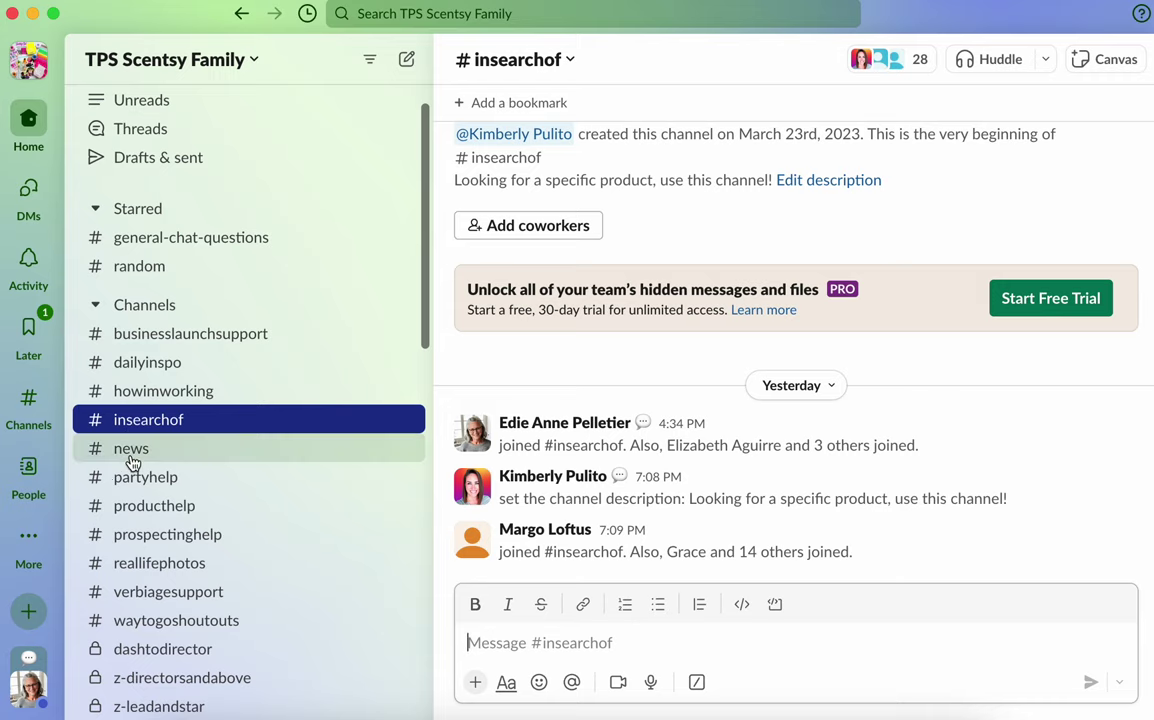
- Switch to the #news channel with its April 6th, 2023 link post
click(131, 461)
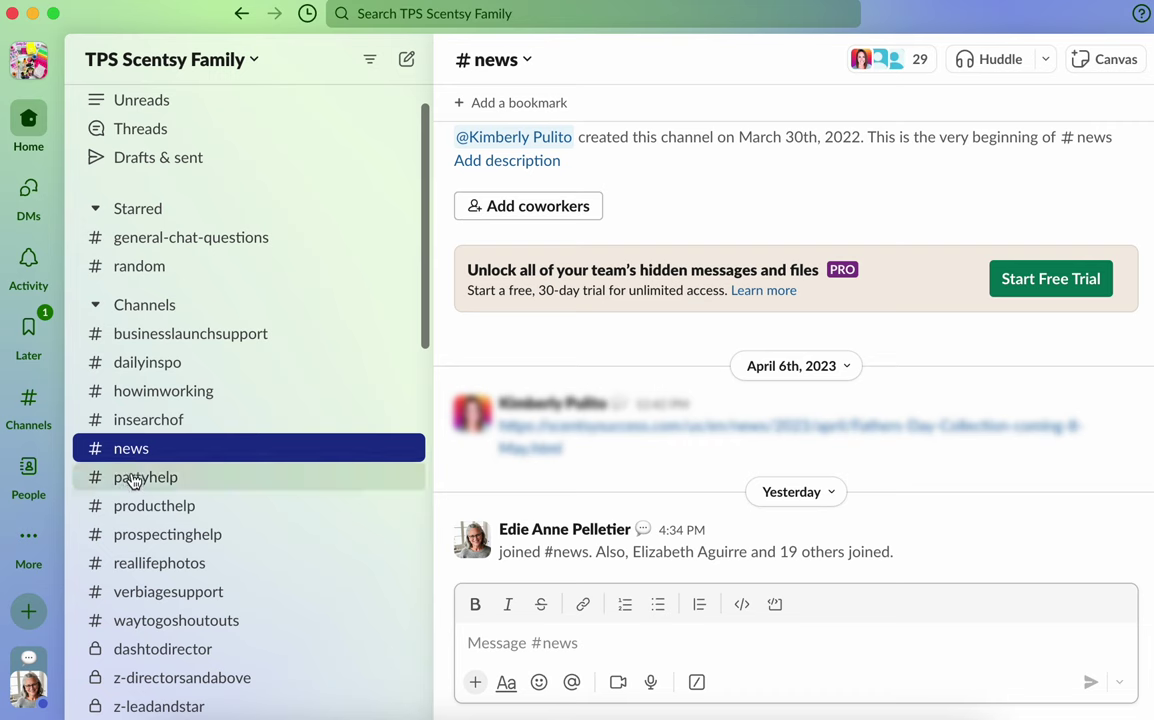
- View #partyhelp, then open #producthelp and scroll down its messages
click(134, 483)
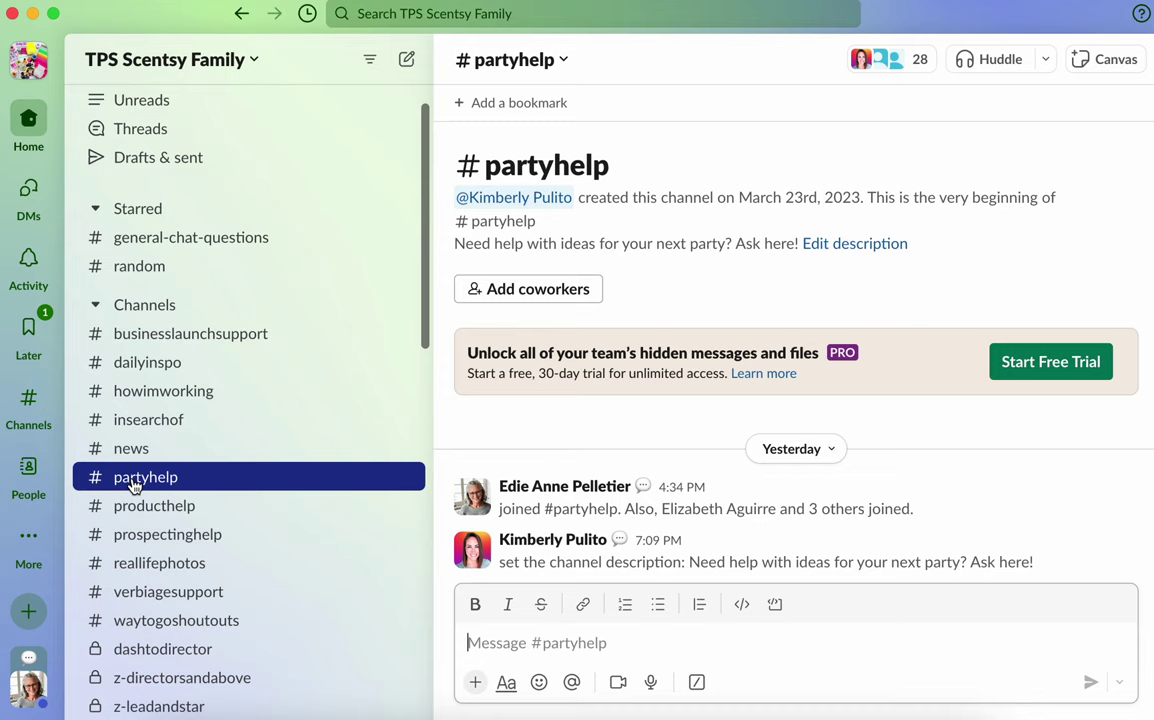
click(166, 514)
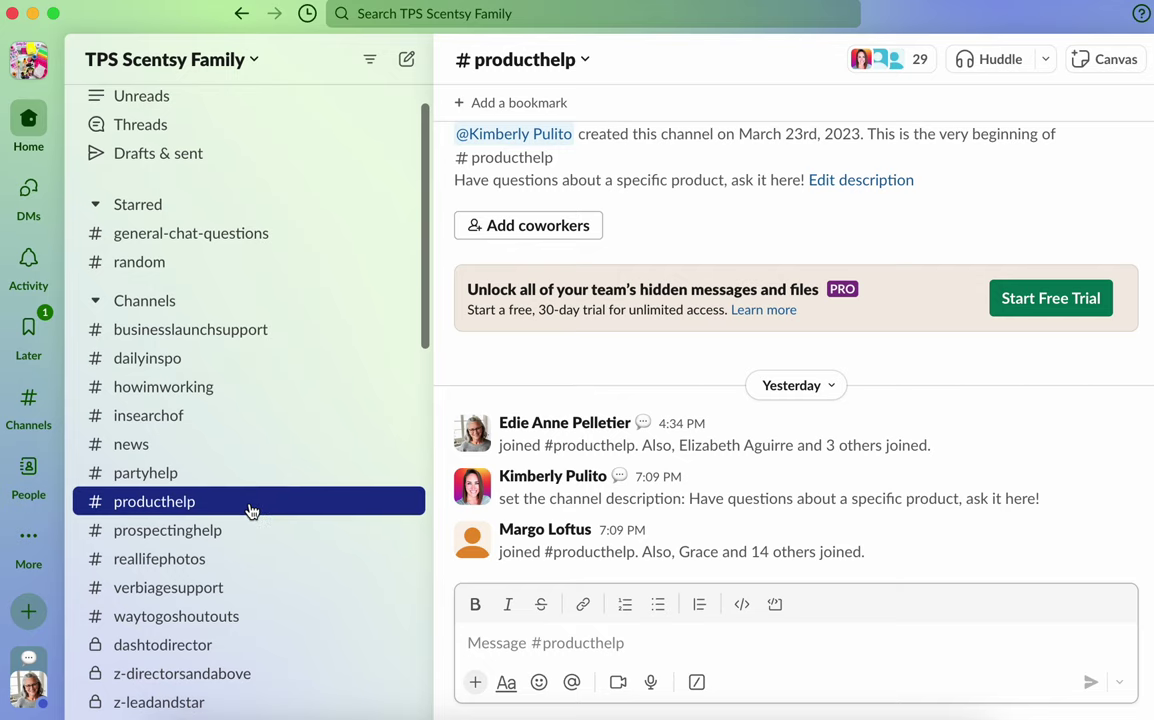
scroll(248, 511, down, 3)
- Visit #prospectinghelp, then open #reallifephotos and scroll up to yesterday's four-photo post
click(211, 357)
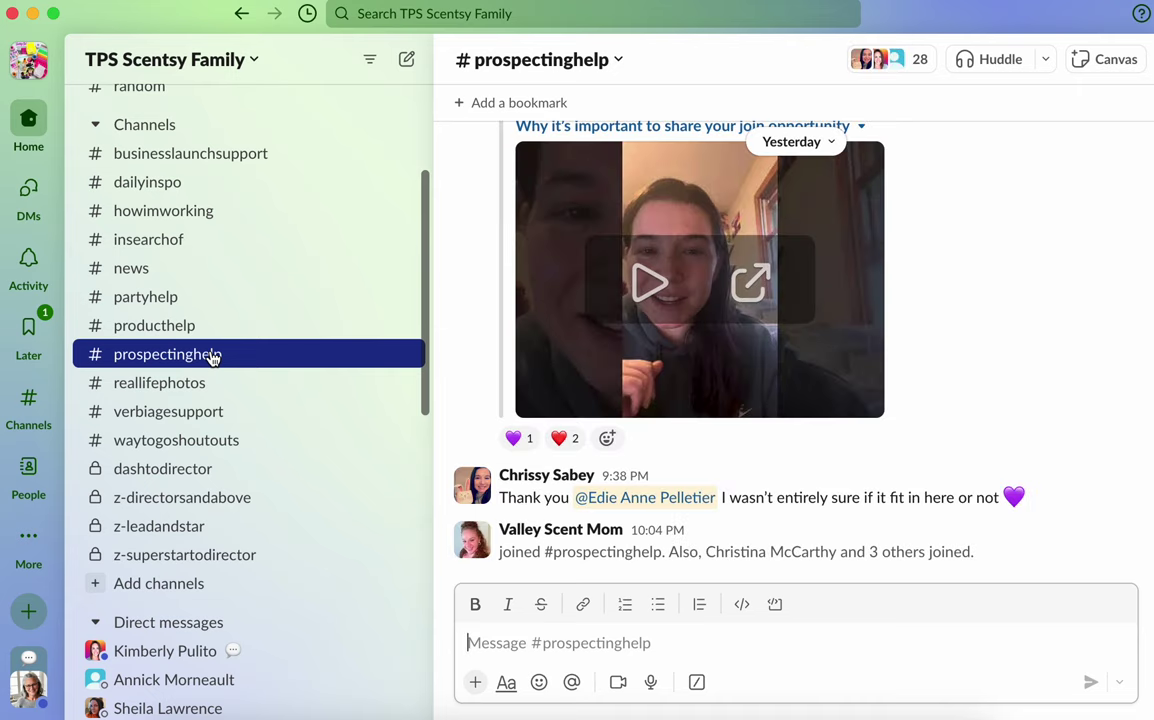
click(184, 388)
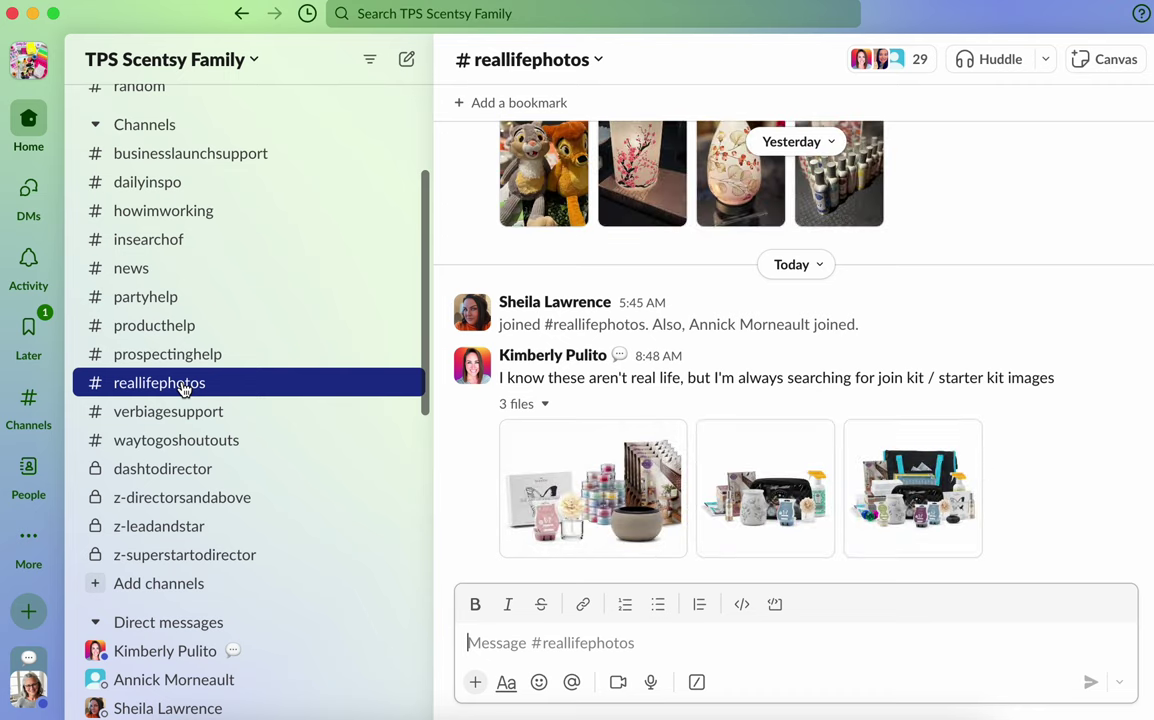
scroll(945, 400, up, 3)
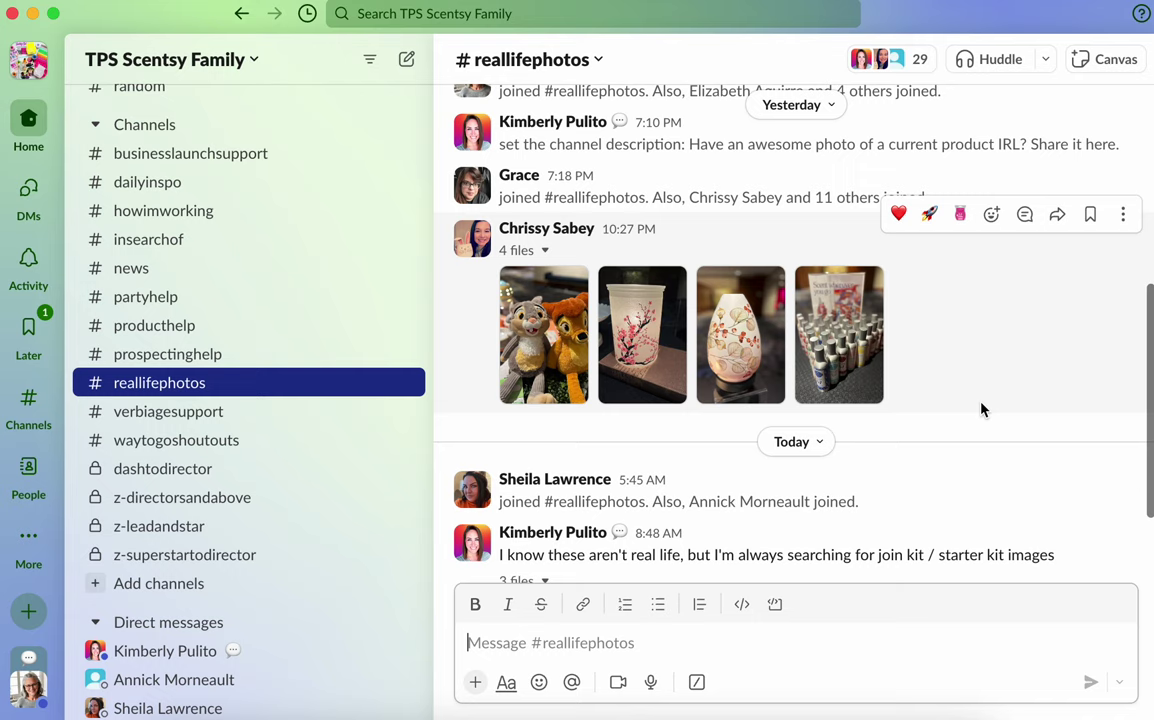
- Download IMG_9866, the egg-shaped warmer photo, third in the four-file post
mouse_move(650, 358)
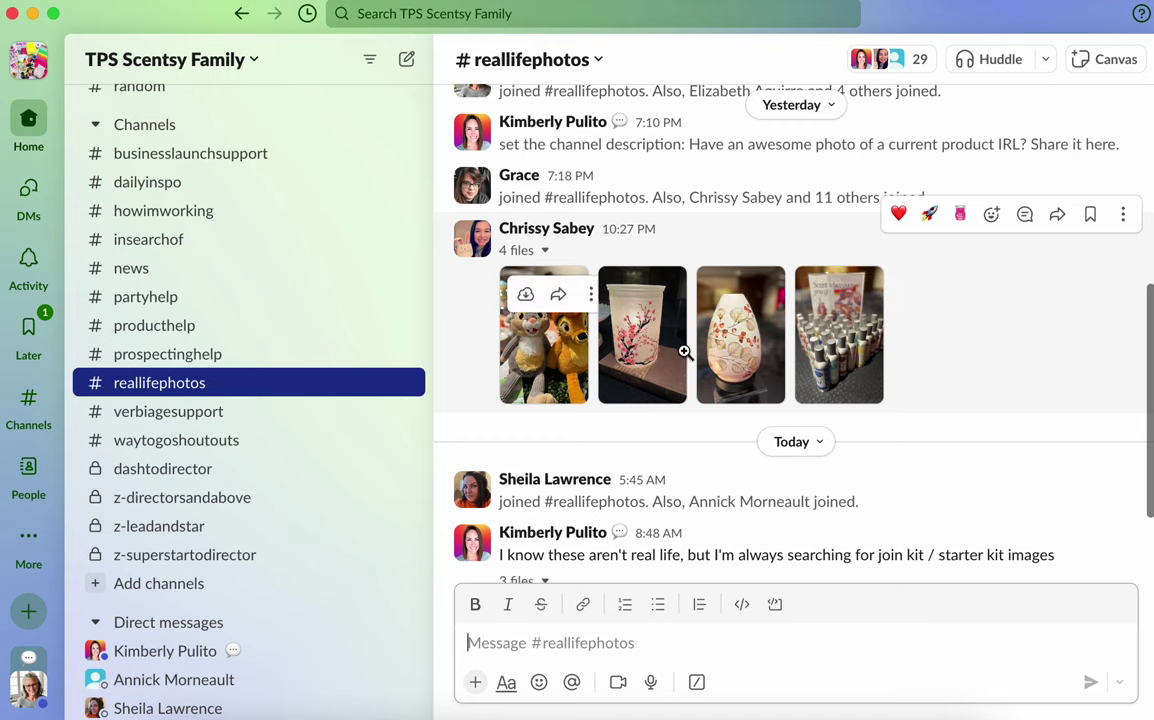
mouse_move(735, 305)
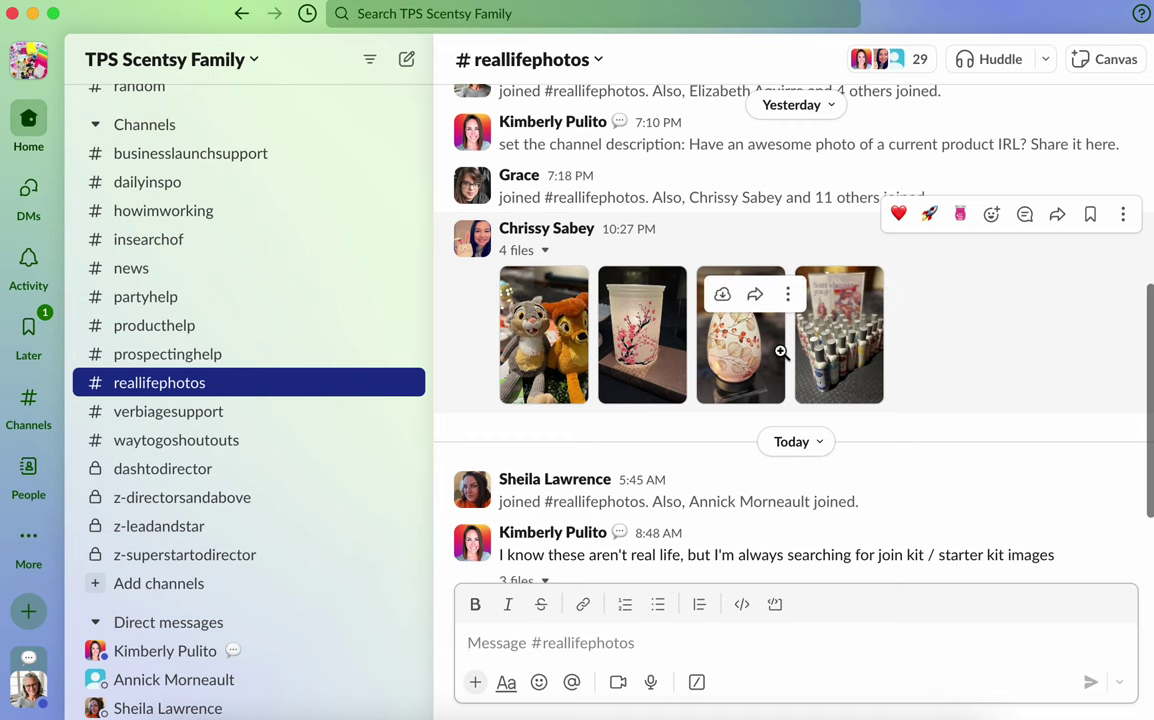
click(723, 296)
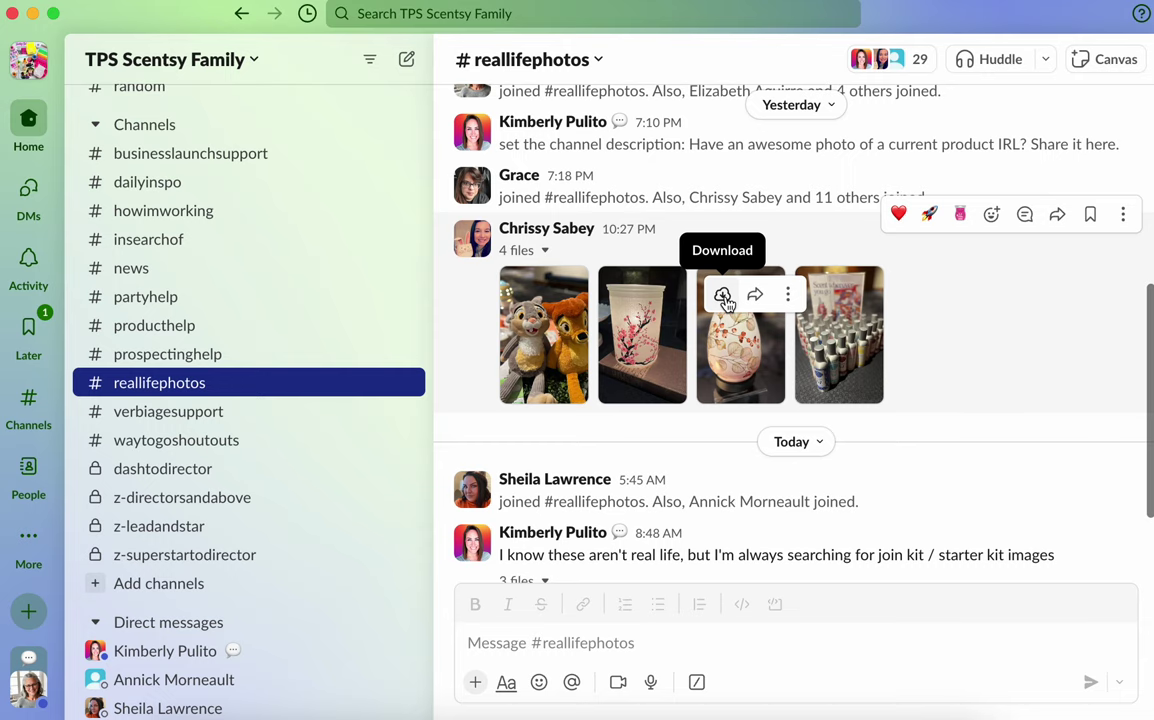
- Show Slack's Downloads list from the profile avatar menu, with IMG_9866 on top
click(36, 690)
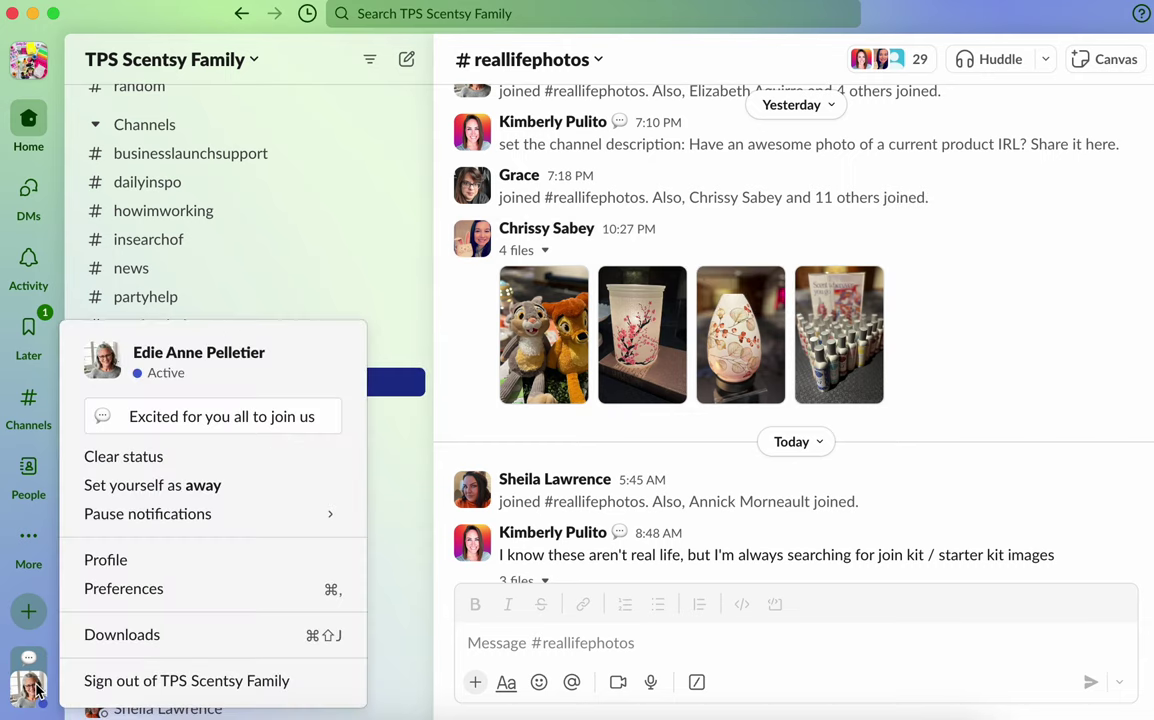
click(179, 637)
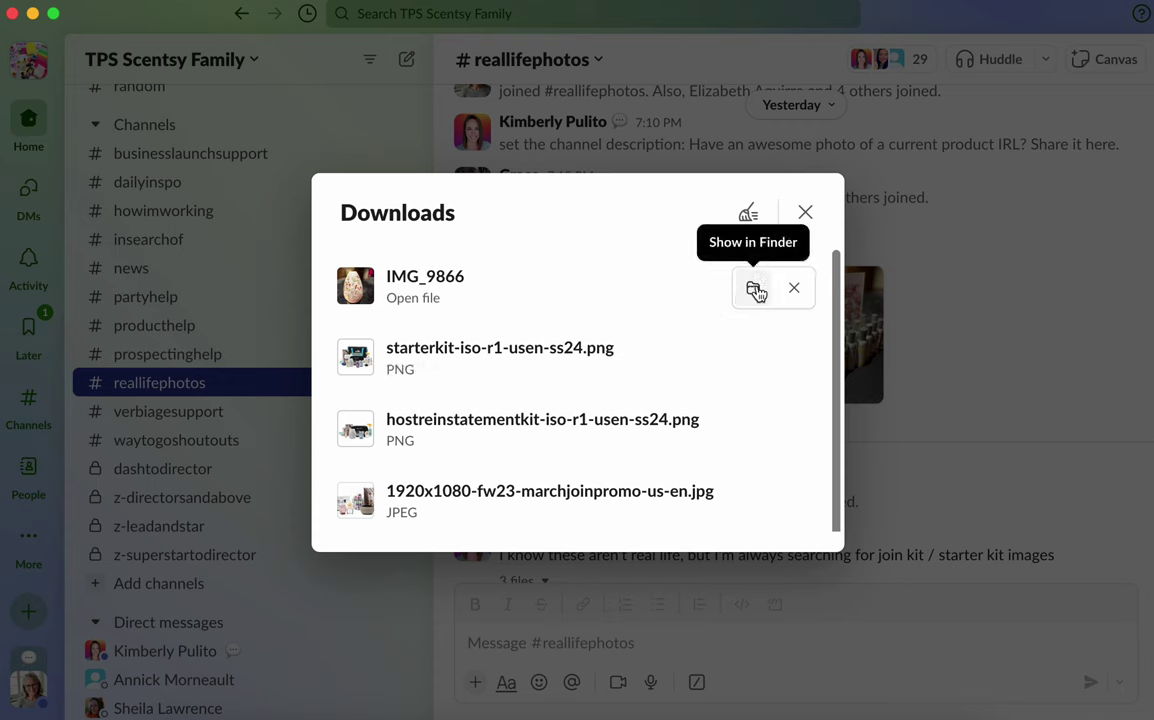
click(755, 290)
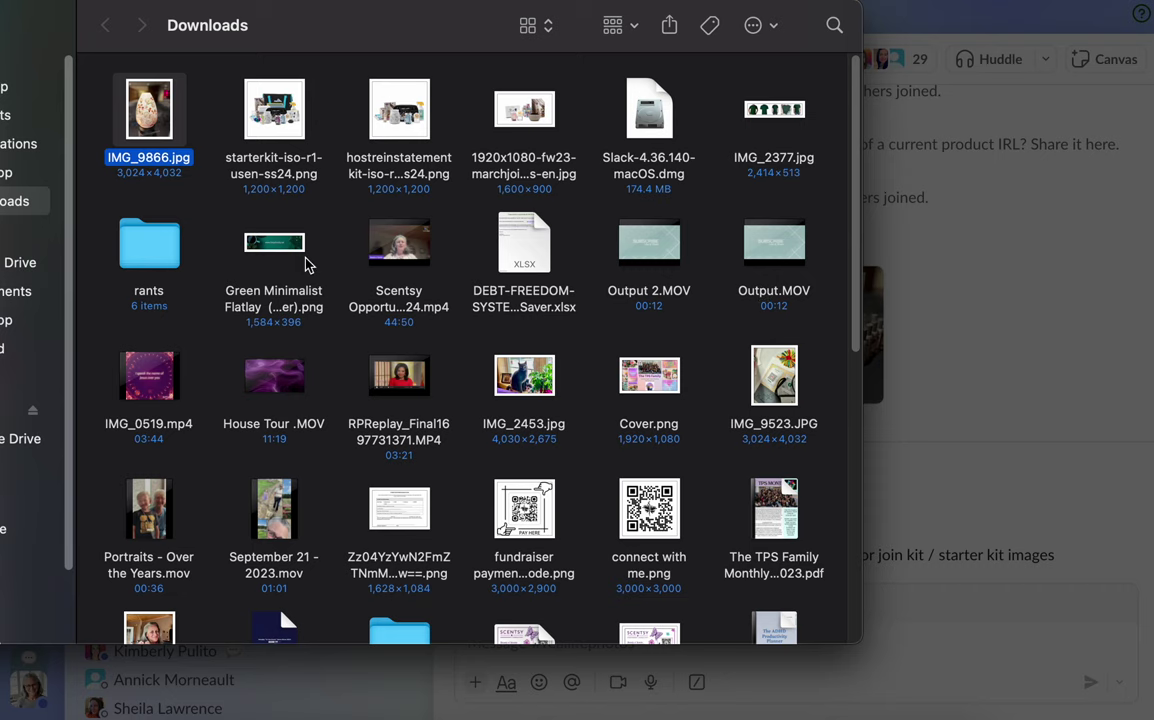
drag(19, 23, 172, 52)
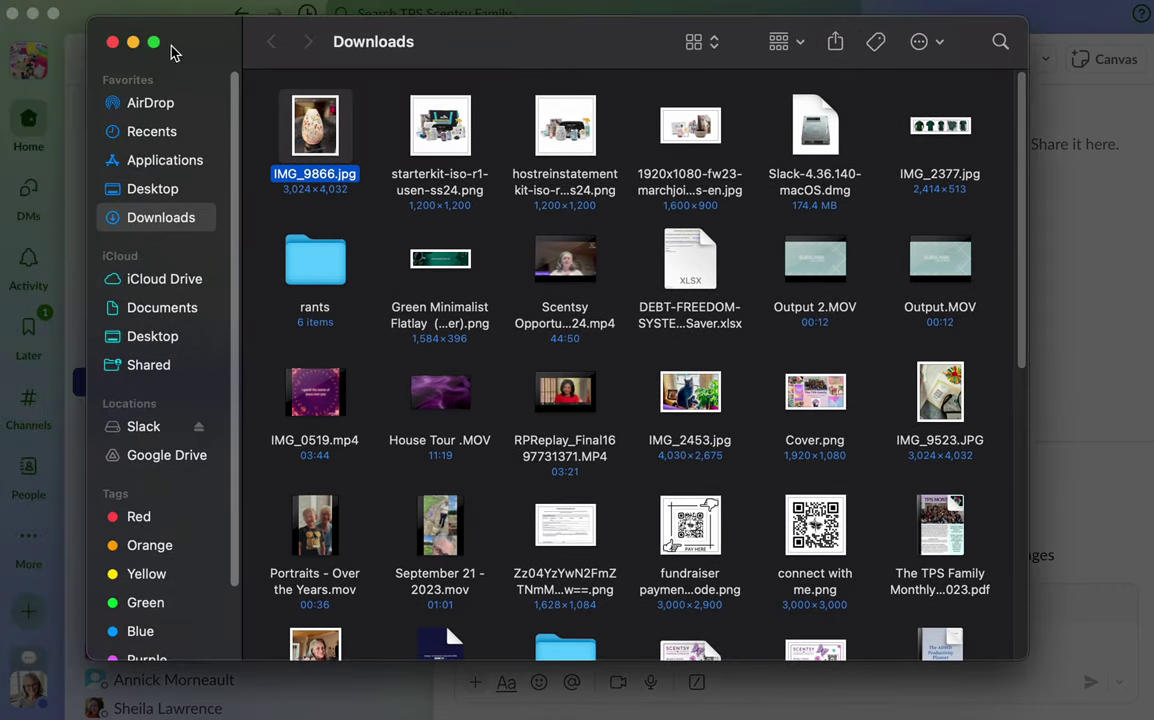
click(113, 44)
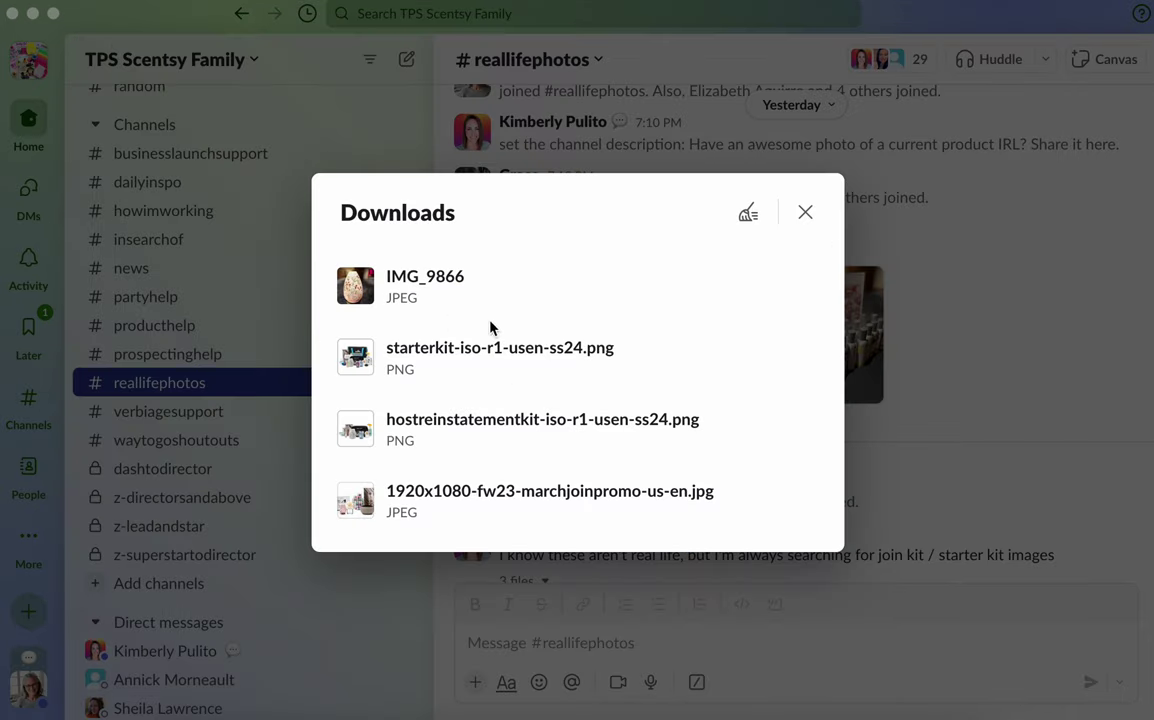
- Close the Downloads list and switch to the #verbiagesupport channel
click(804, 217)
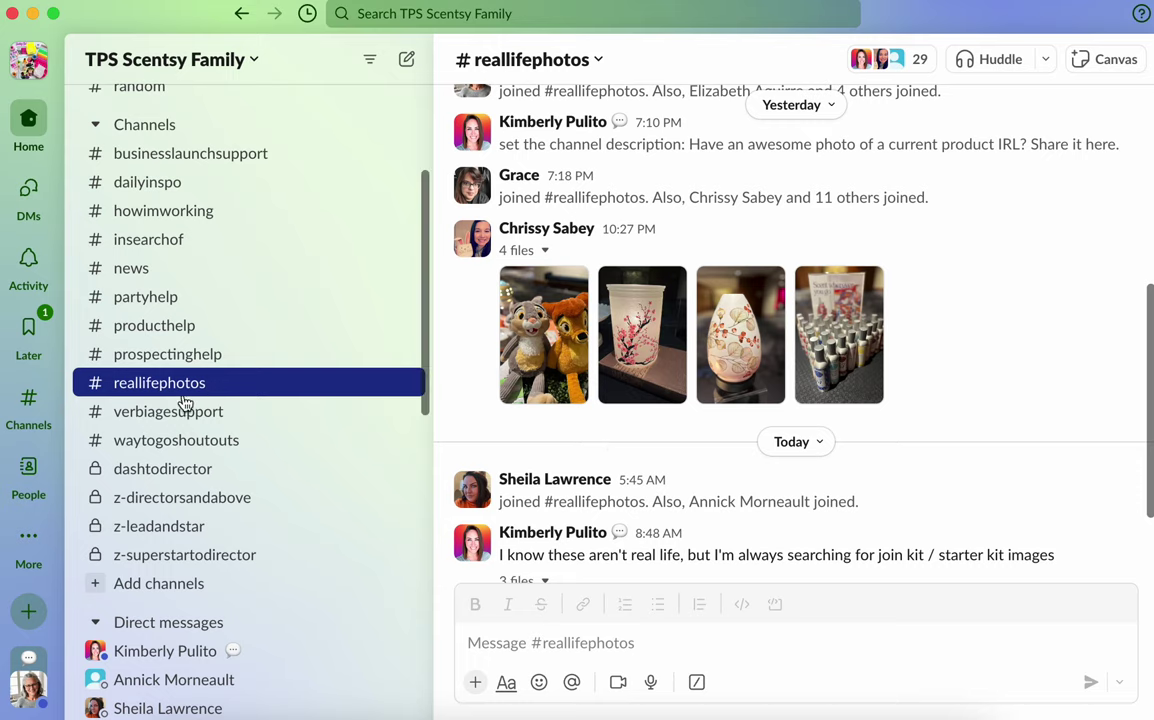
click(139, 414)
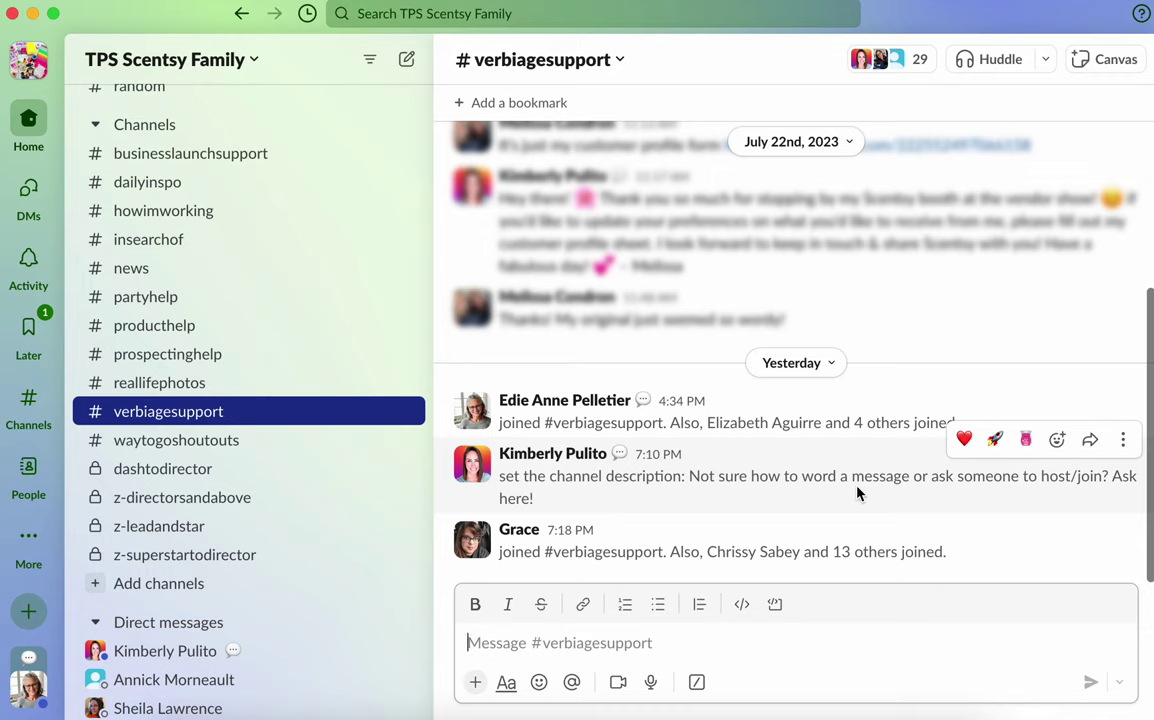
- Open #waytogoshoutouts to view its description about celebrating promotions and incentives
click(178, 440)
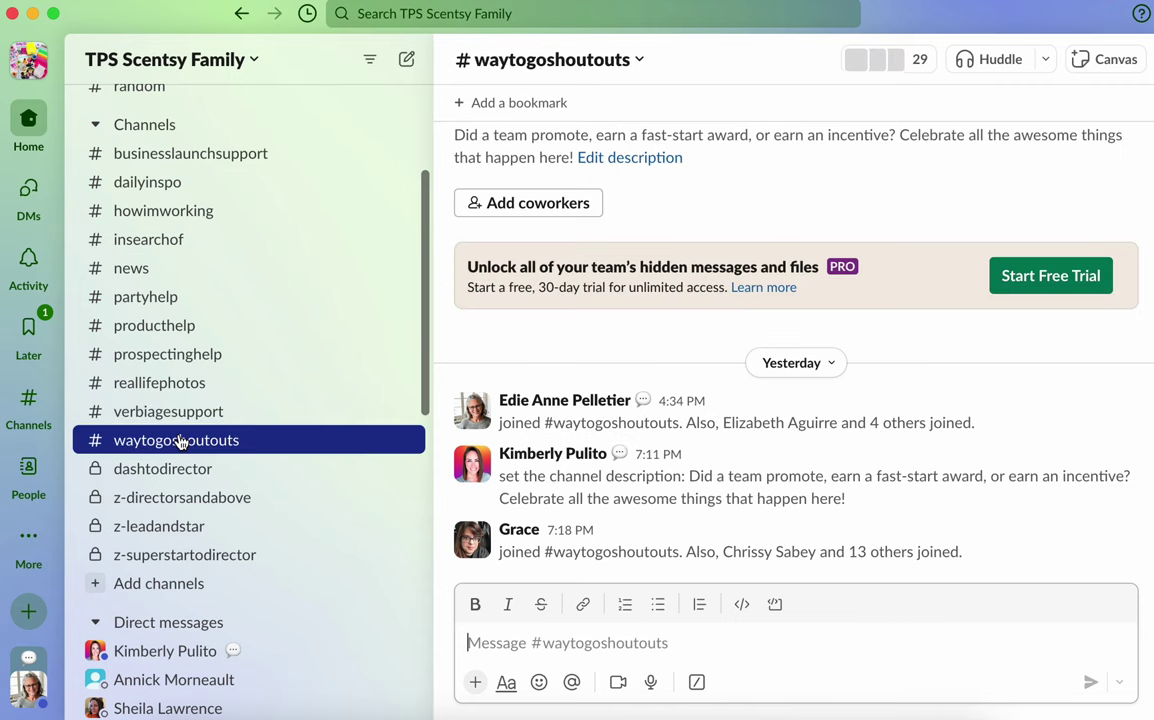